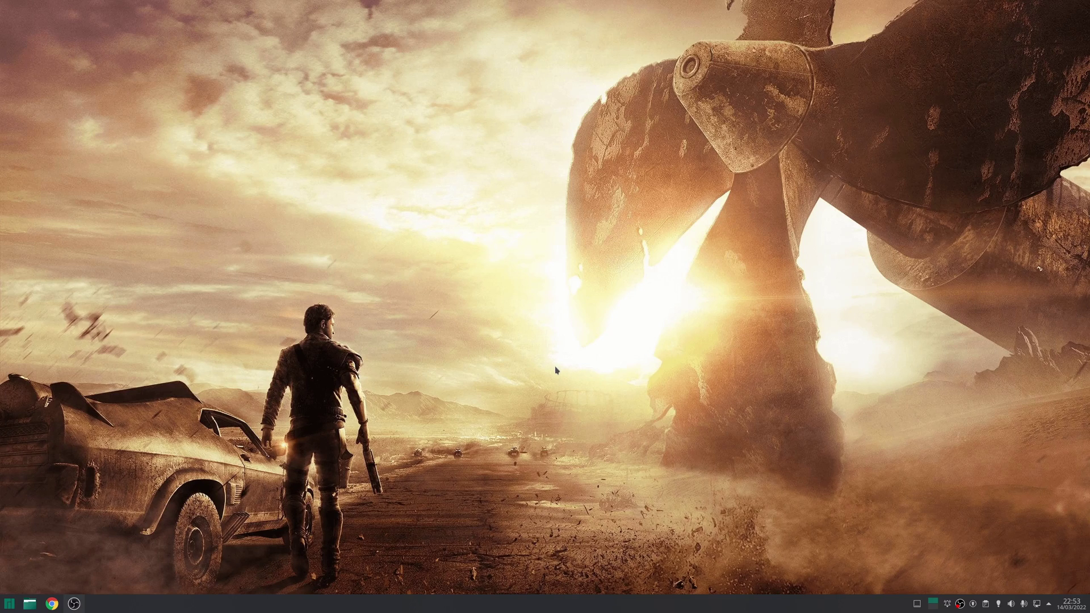
- Check for updates in Add/Remove Software, confirm the system is up to date, and quit it
left_click(9, 603)
left_click(126, 403)
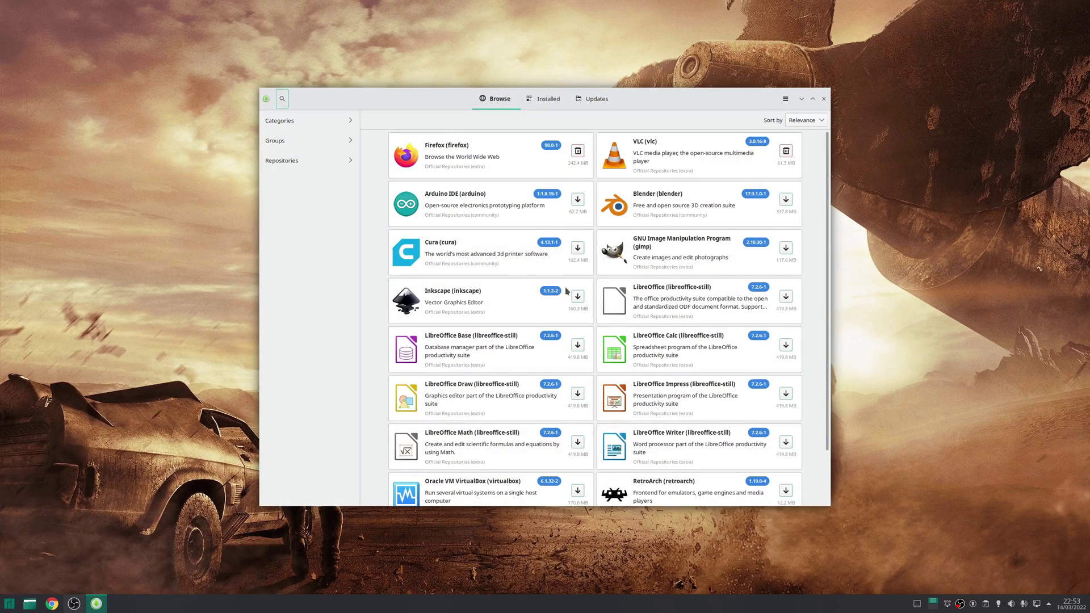
left_click(594, 99)
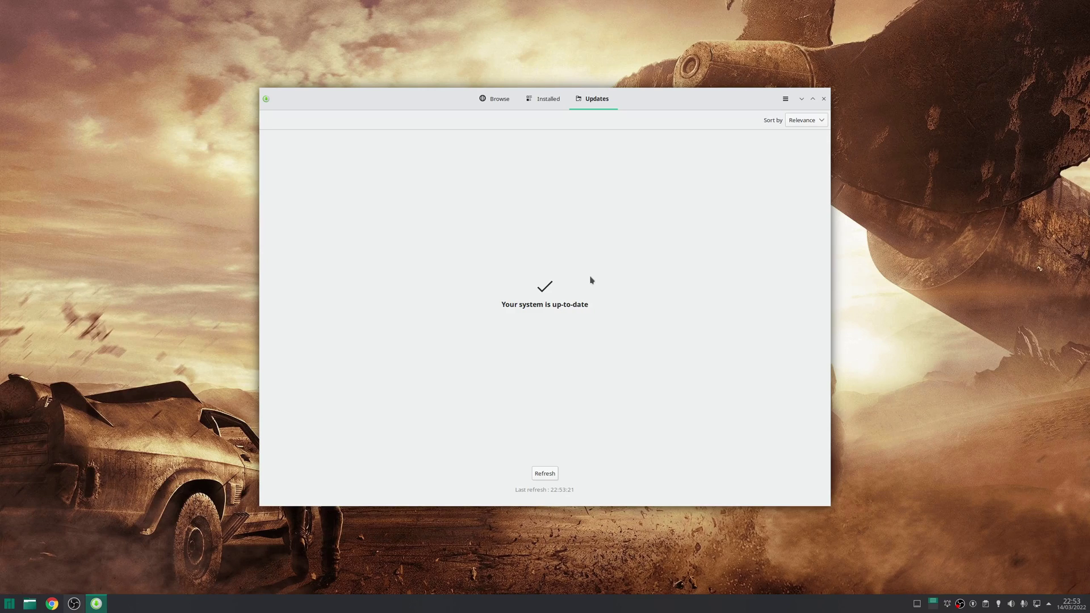
key("ctrl+q")
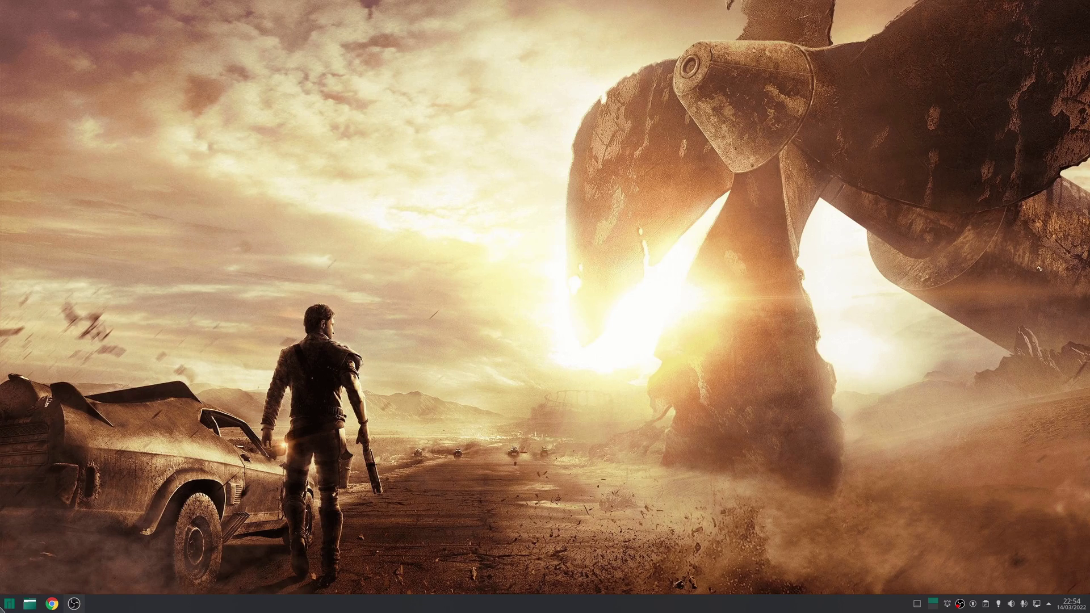
- Auto-install the proprietary NVIDIA driver via Hardware Configuration, authorising with the account password
key("super")
mouse_move(67, 434)
type("hard")
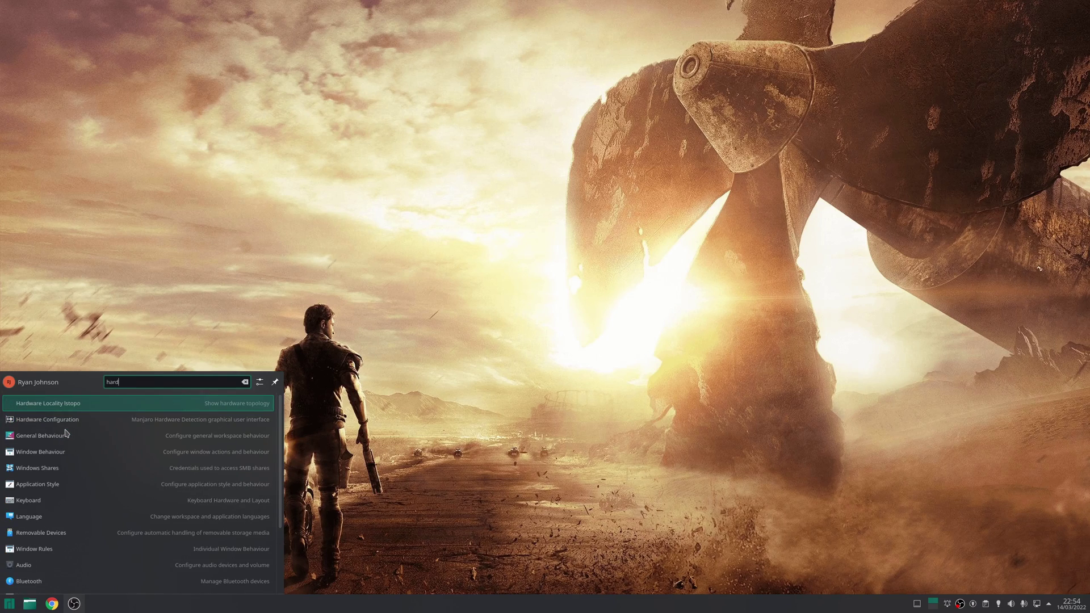
left_click(70, 436)
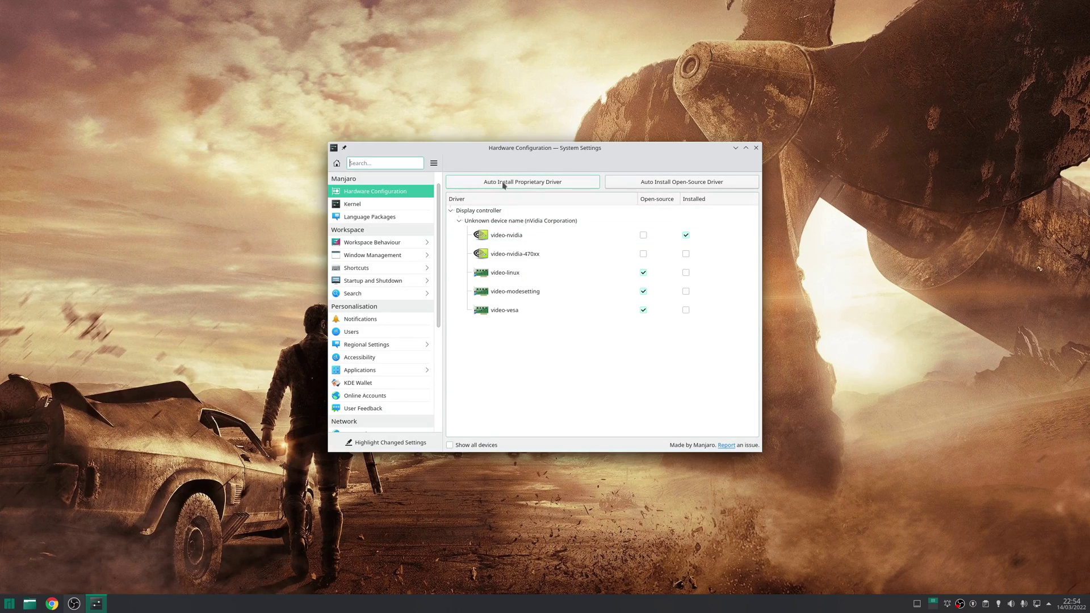
left_click(530, 186)
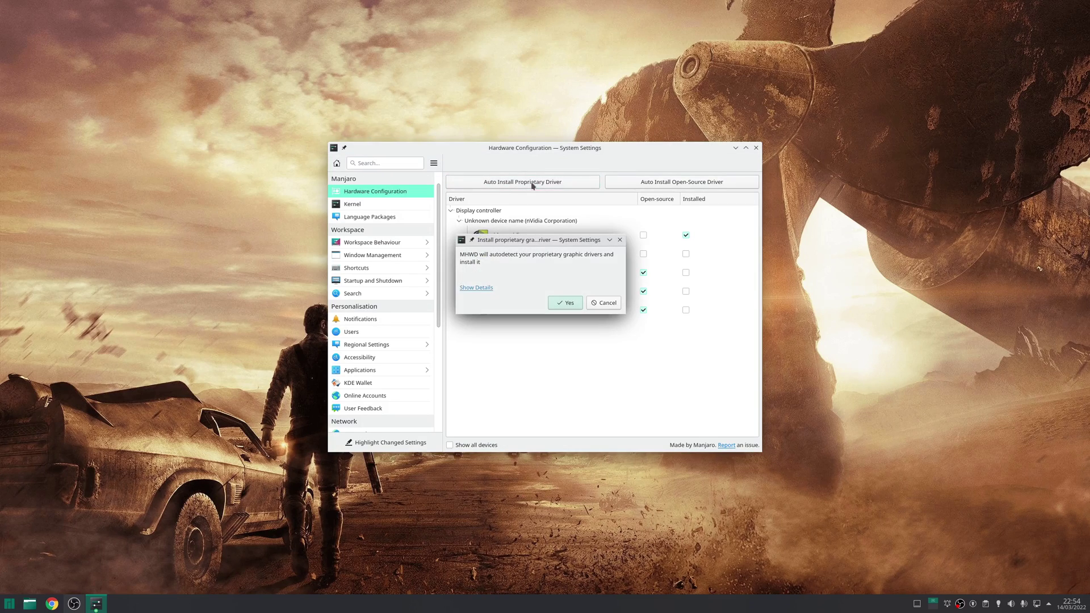
left_click(565, 303)
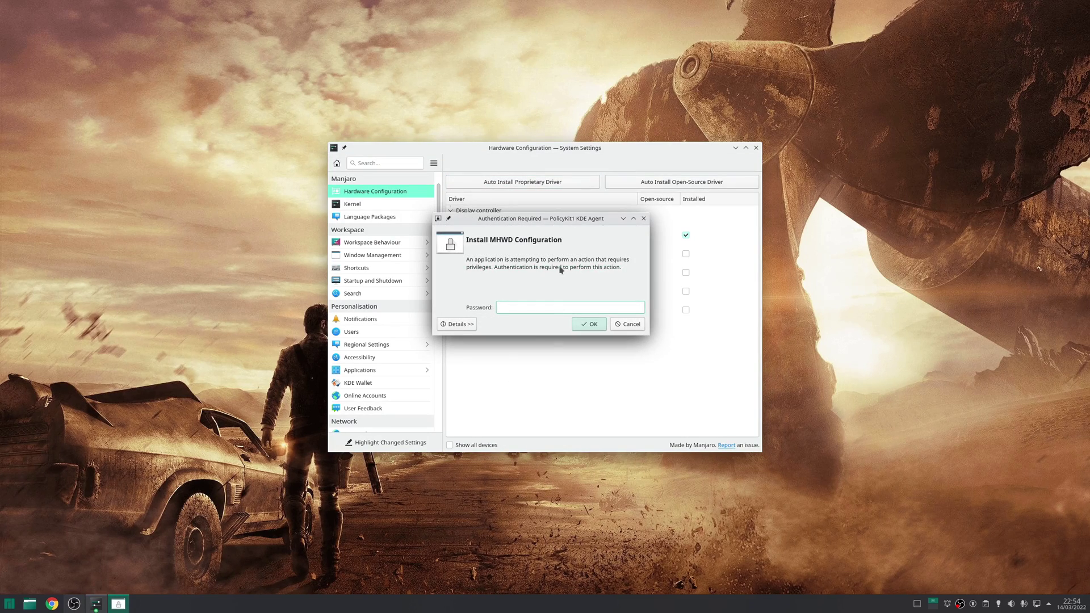
type("•••••••••")
key("Return")
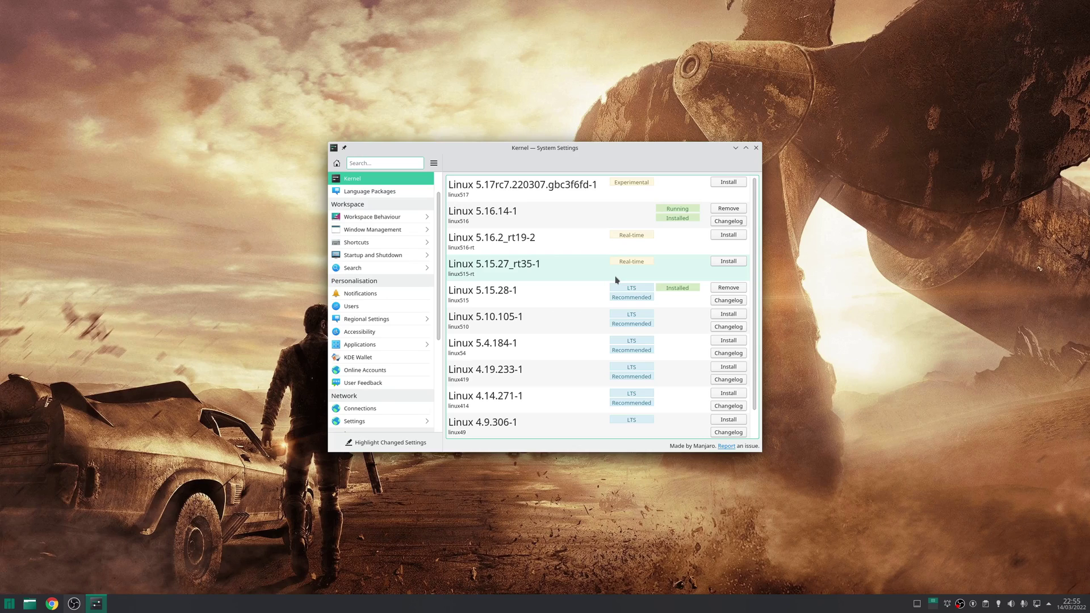
- Try installing kernel 5.15.27_rt35-1 and removing 5.16.14-1, cancelling both dialogs
left_click(729, 261)
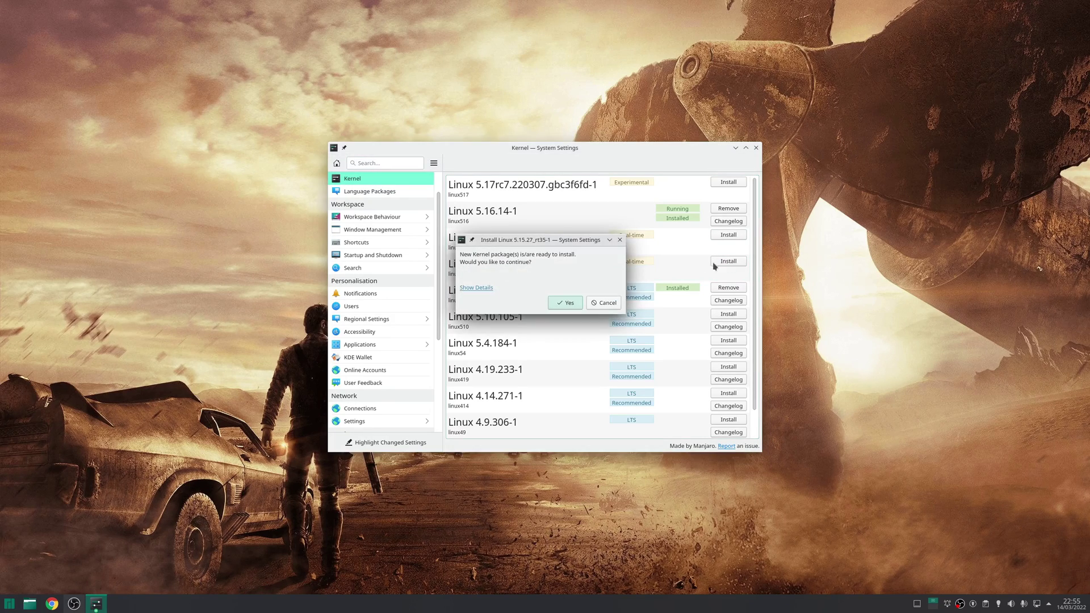
left_click(598, 305)
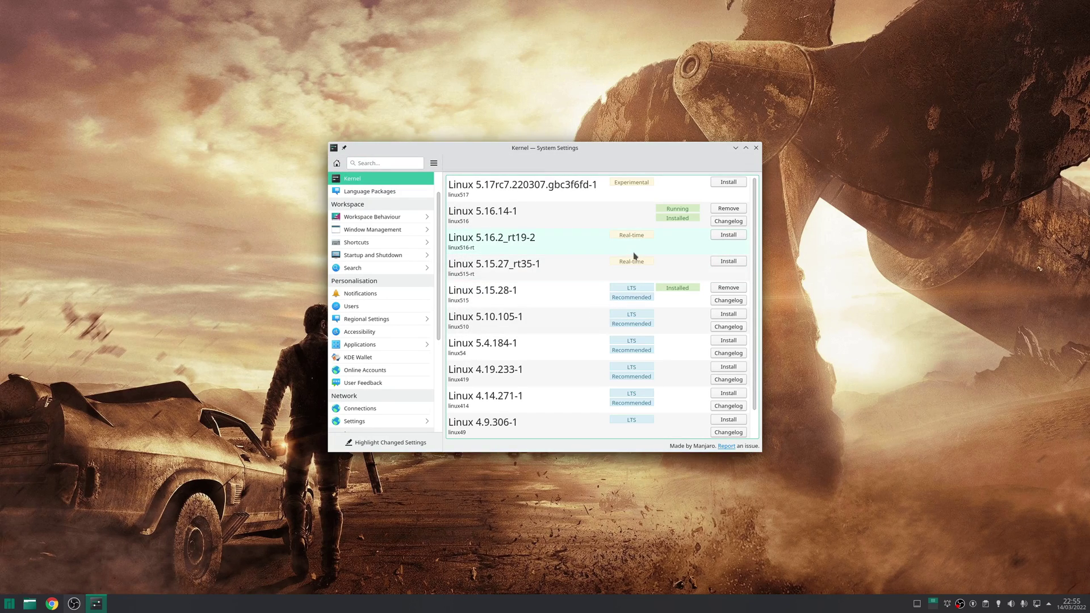
left_click(729, 208)
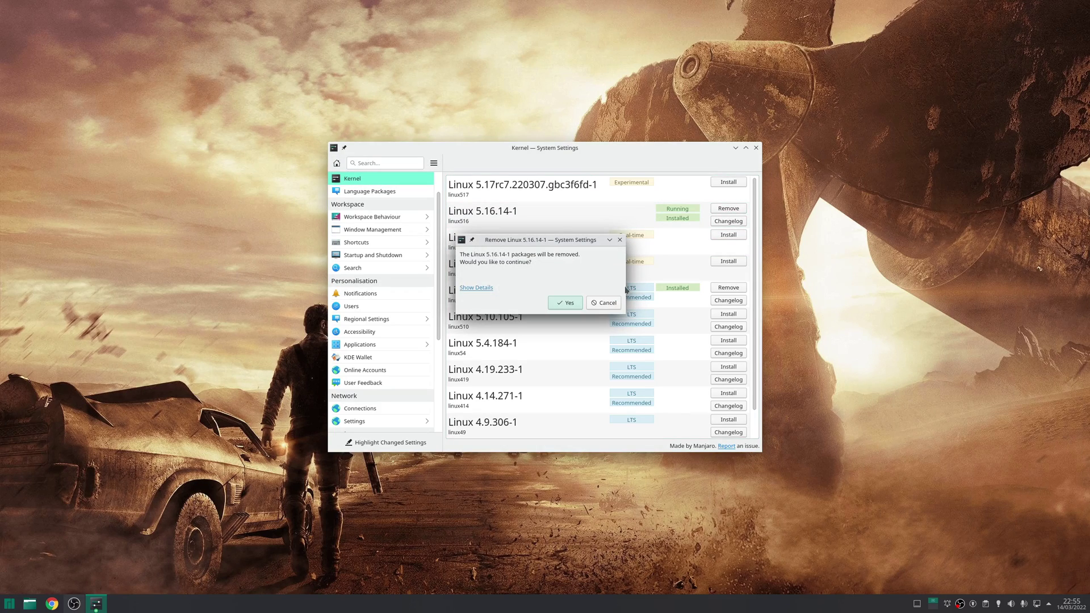
left_click(604, 303)
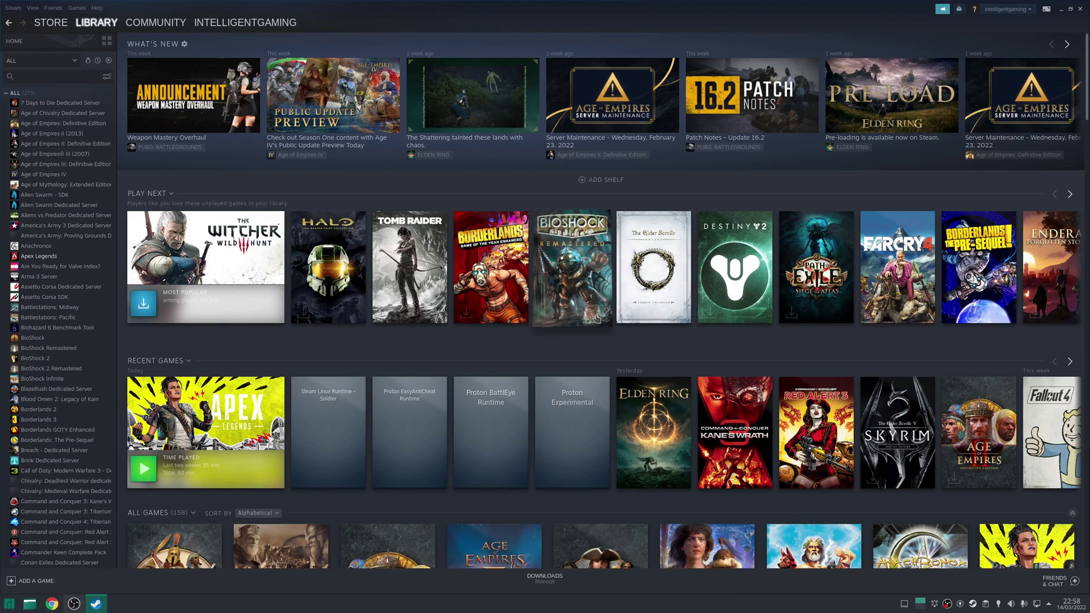
- Enable Steam Play for all titles with Proton Experimental, keep Shader Pre-Caching on, and save
left_click(13, 9)
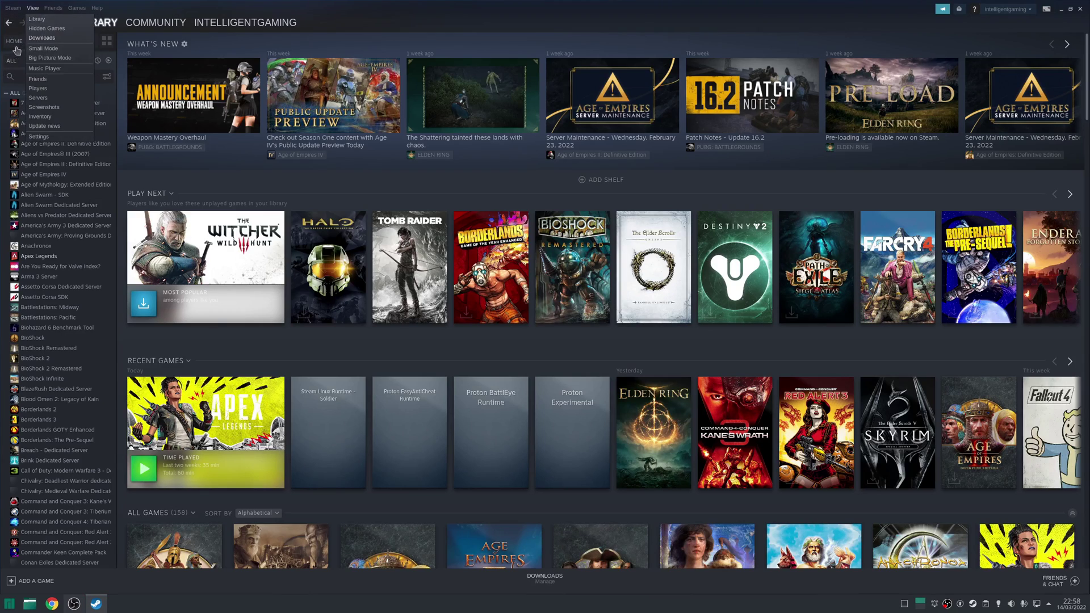
left_click(17, 60)
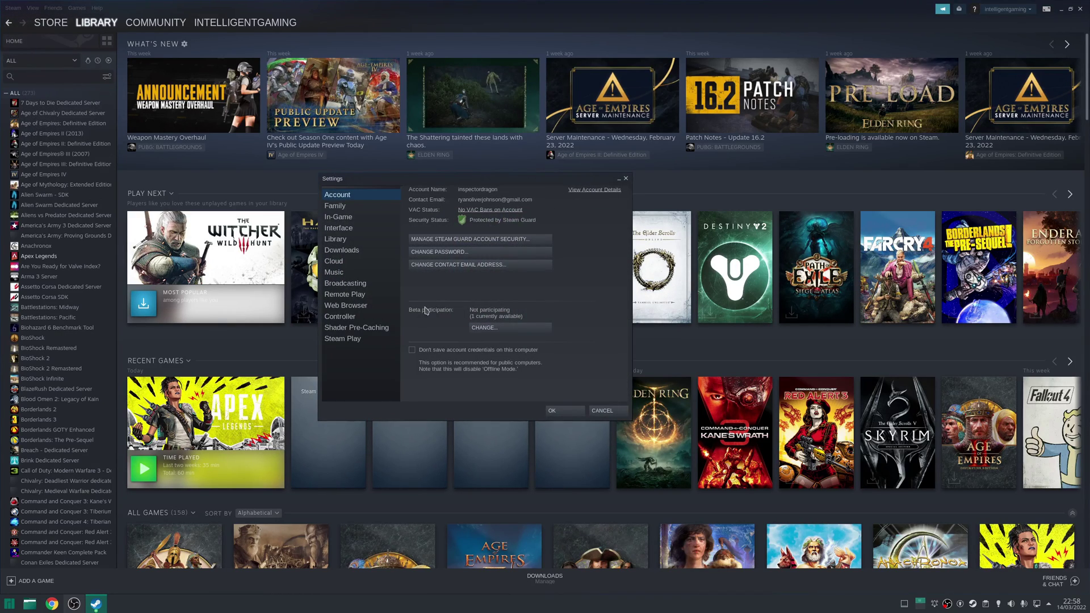
left_click(357, 340)
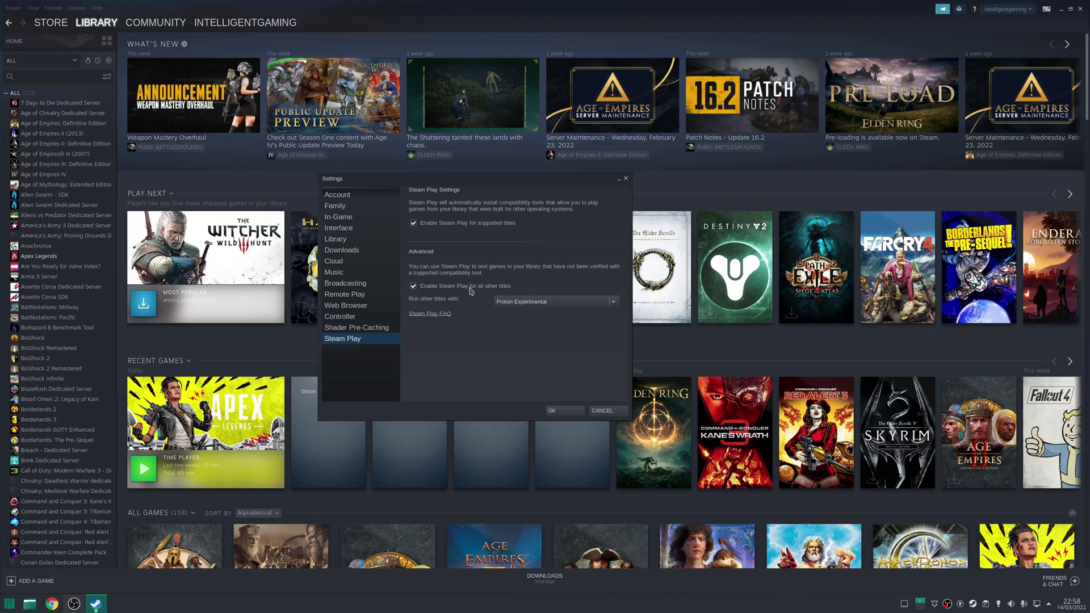
left_click(378, 330)
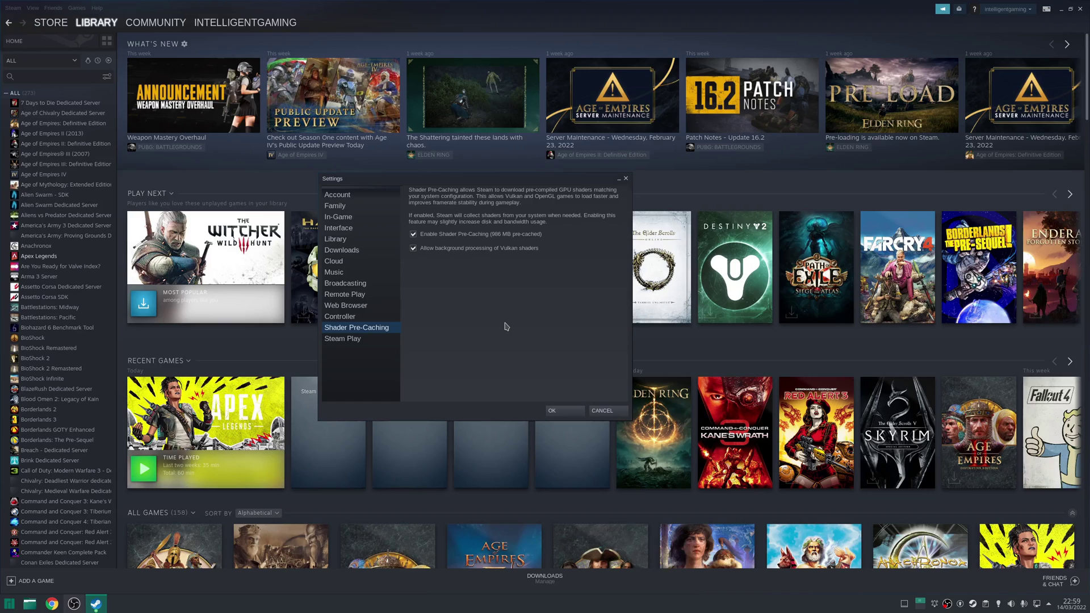
left_click(565, 411)
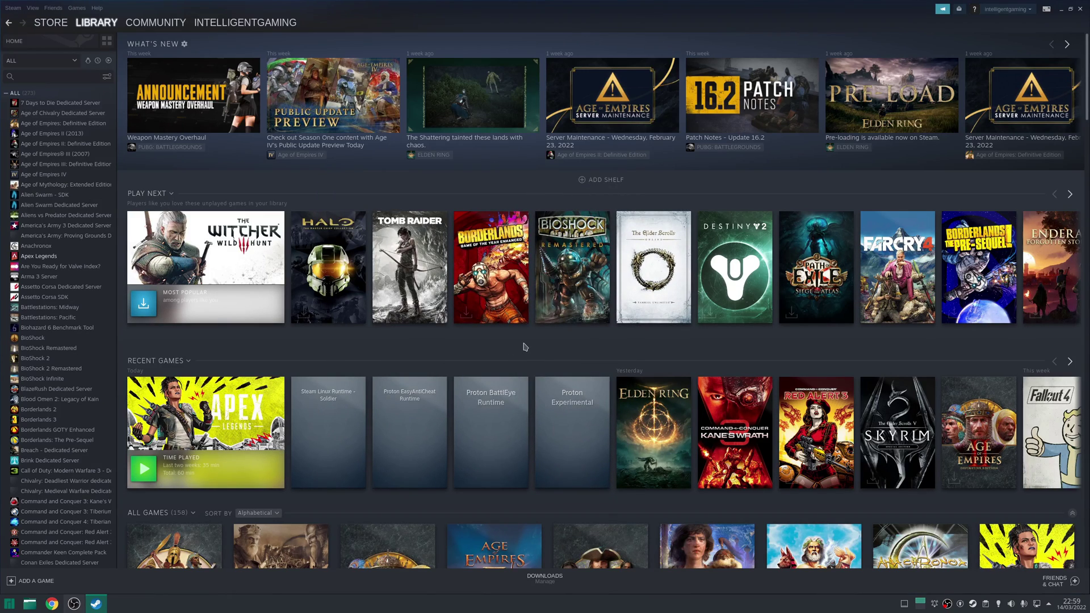
- Start installing Age of Empires II: Definitive Edition from its Steam library page
left_click(63, 143)
left_click(171, 183)
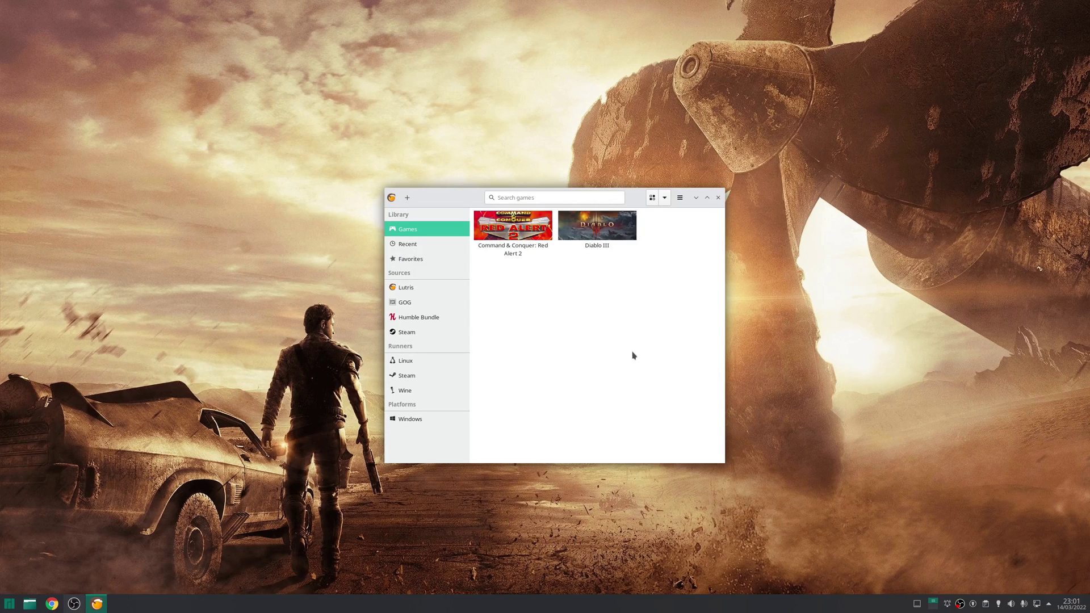
- Search the Lutris community installers for 'starcraft' and select StarCraft II
left_click(425, 287)
left_click(661, 216)
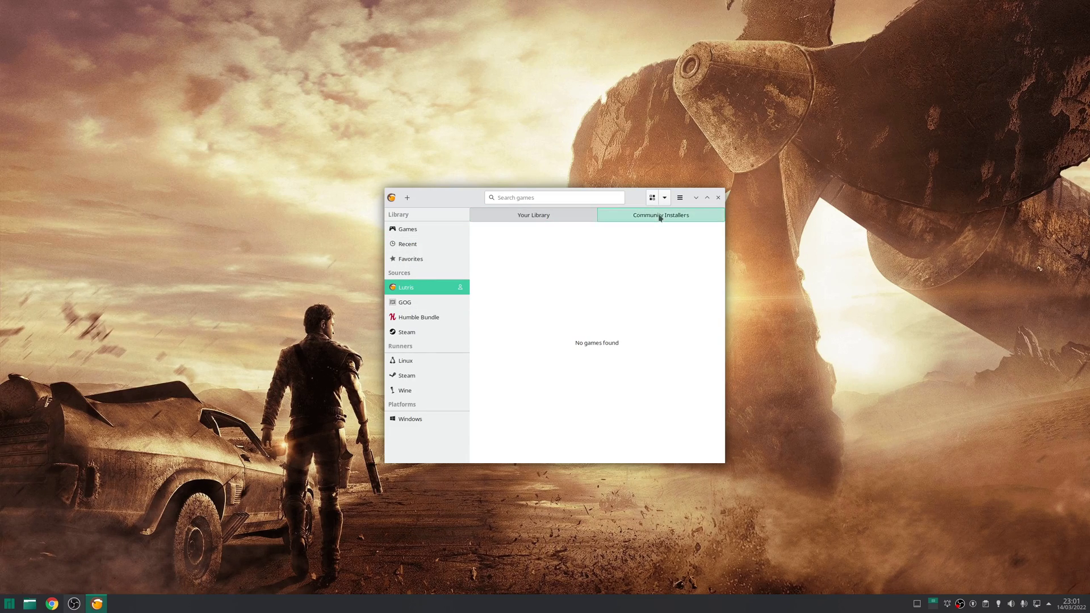
left_click(526, 195)
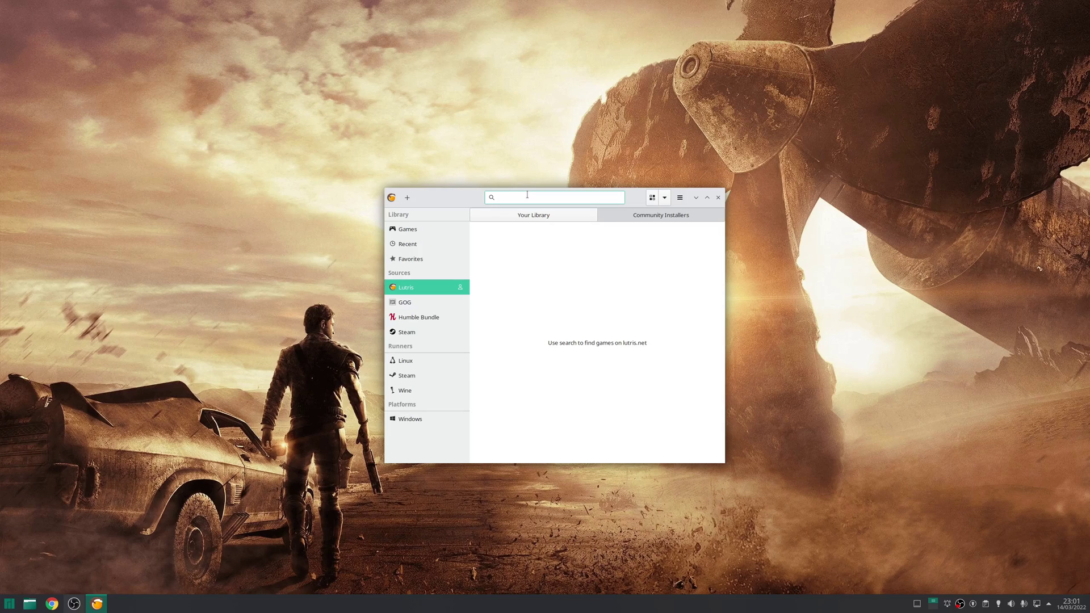
type("starcraft")
left_click(513, 338)
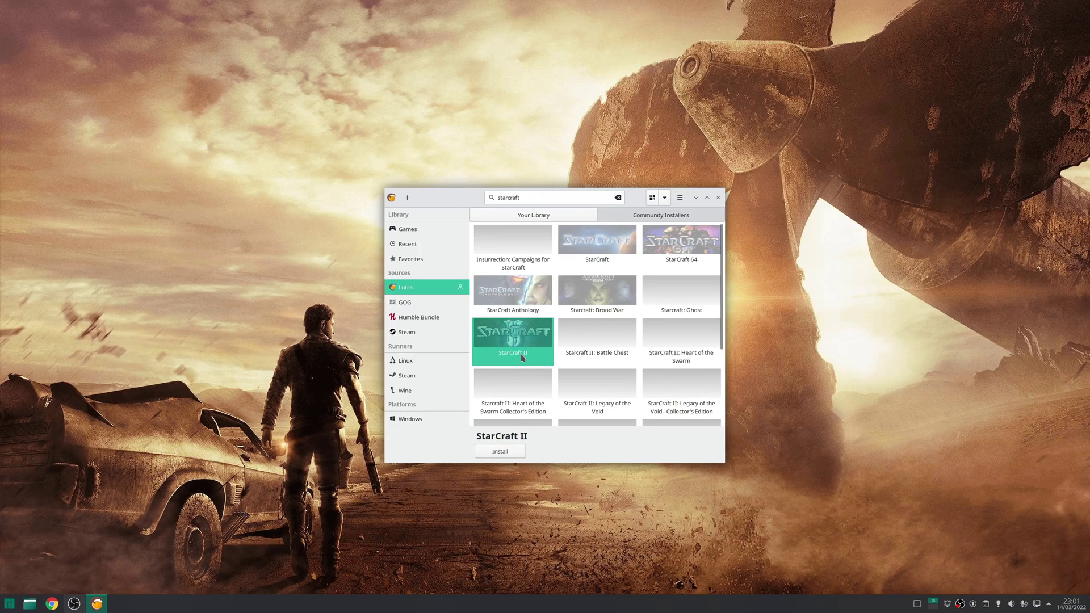
- Install StarCraft II using the Battle.net installer at the default location
left_click(513, 453)
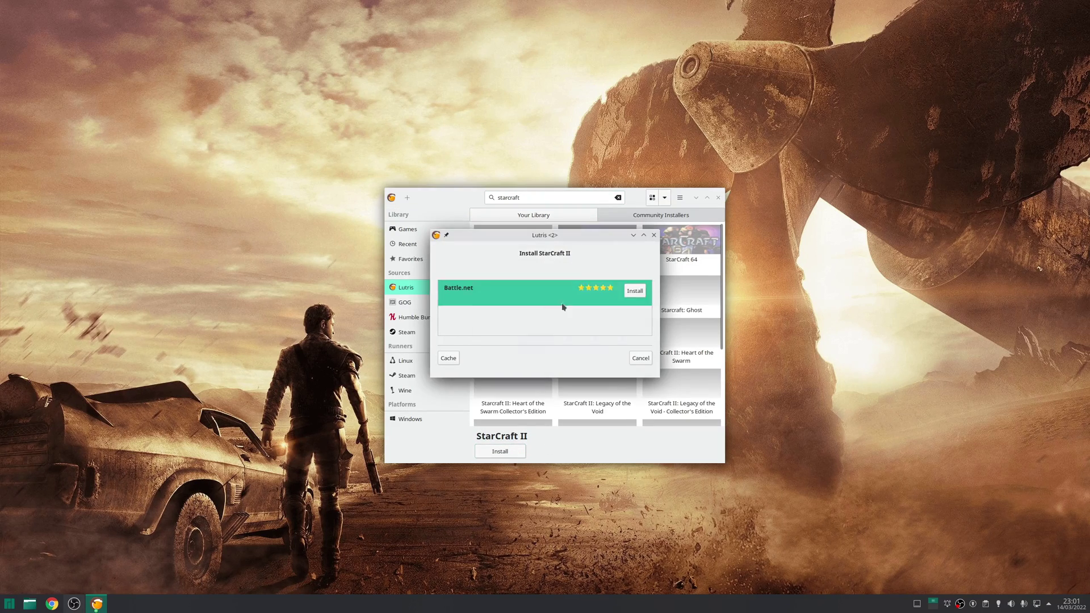
left_click(634, 292)
left_click(637, 358)
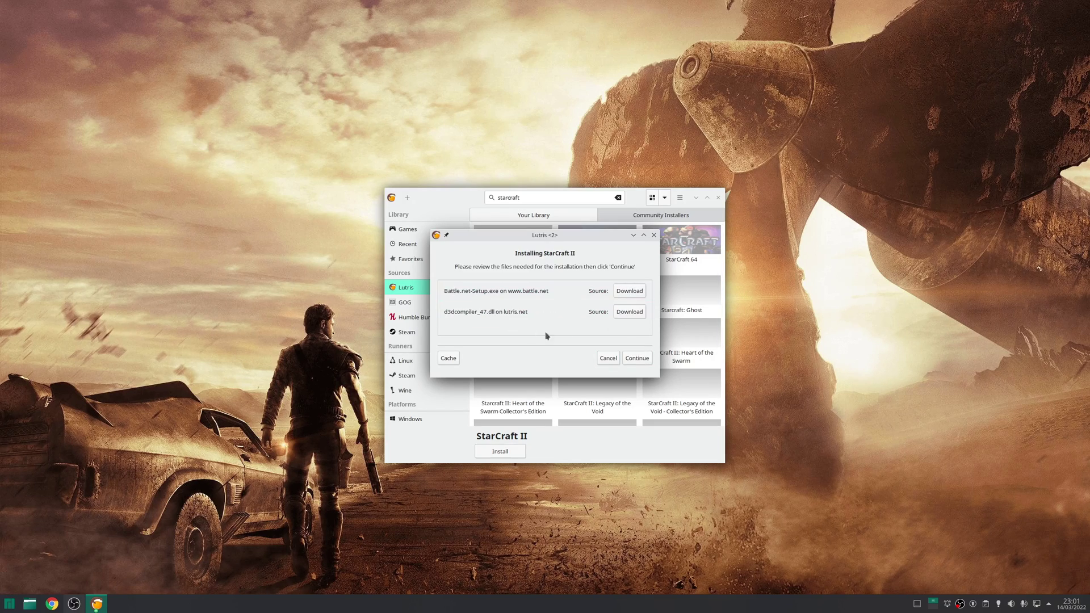
left_click(637, 359)
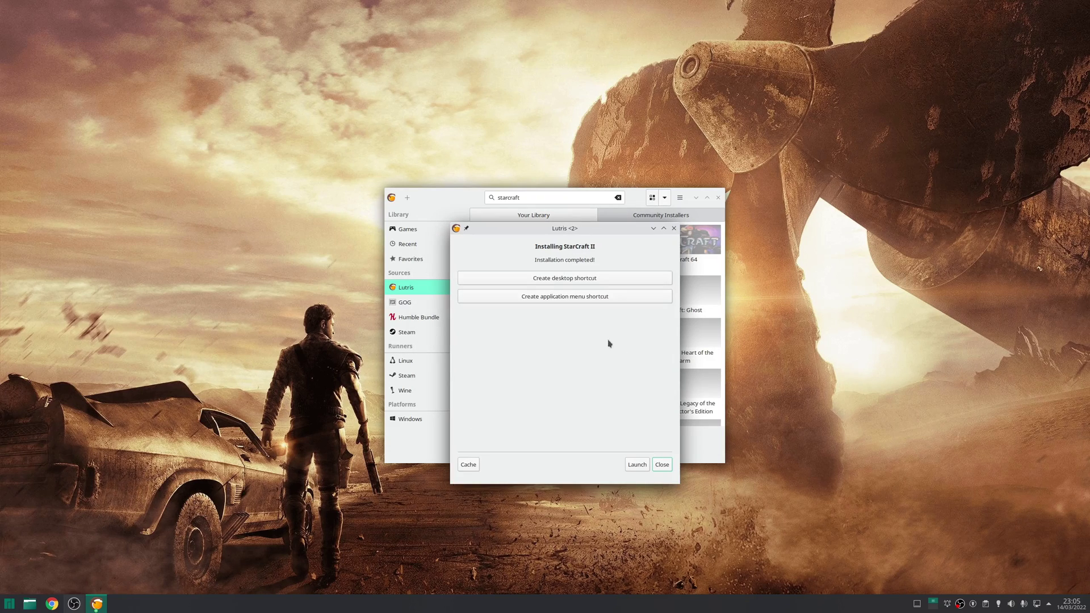
left_click(663, 466)
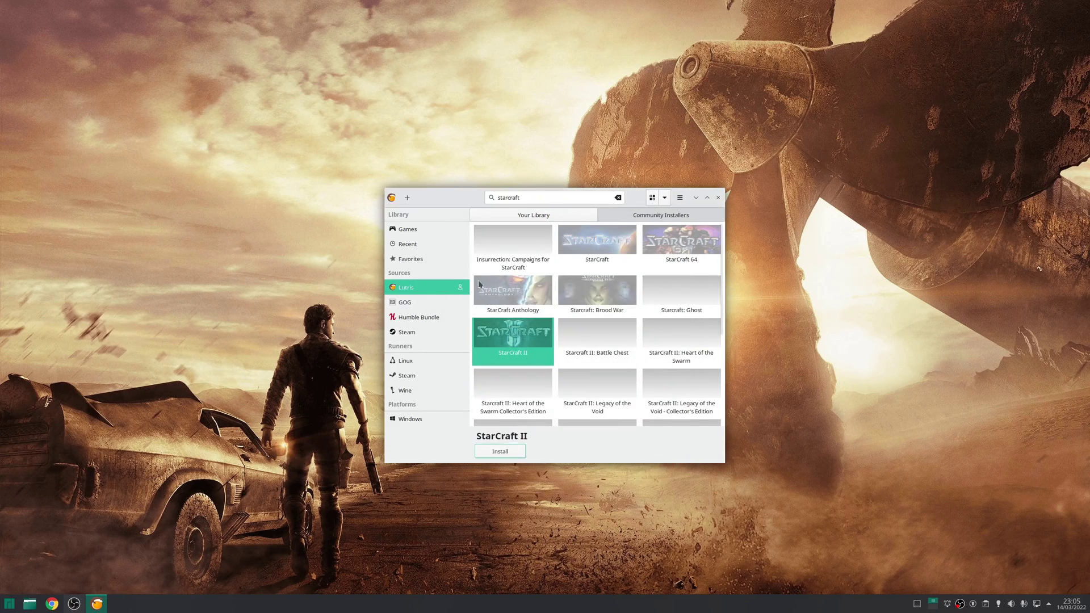
- Launch StarCraft II from the Lutris games library
left_click(424, 230)
right_click(512, 233)
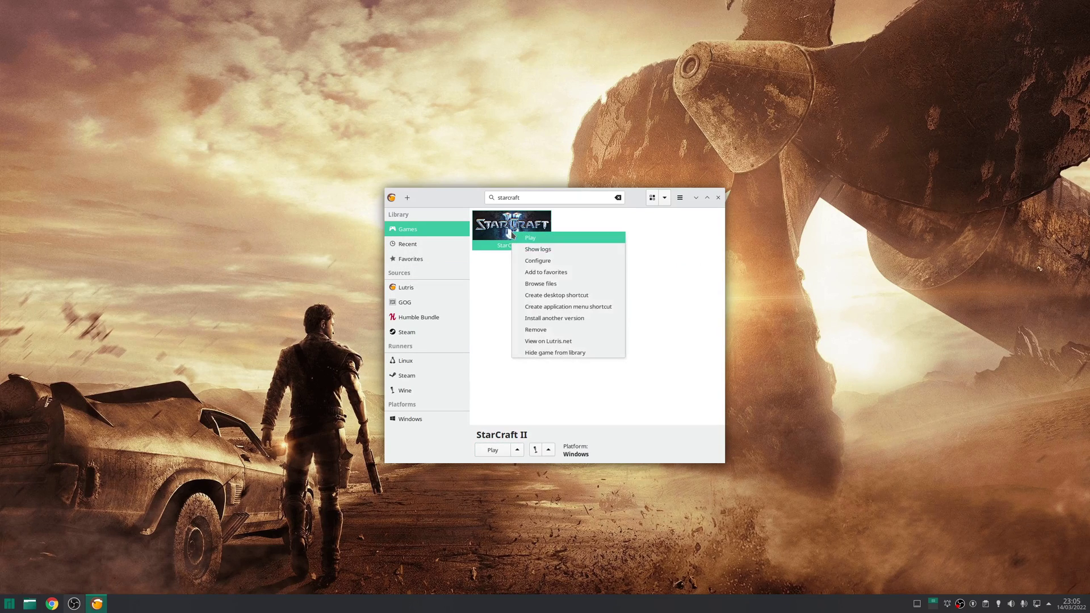
left_click(555, 238)
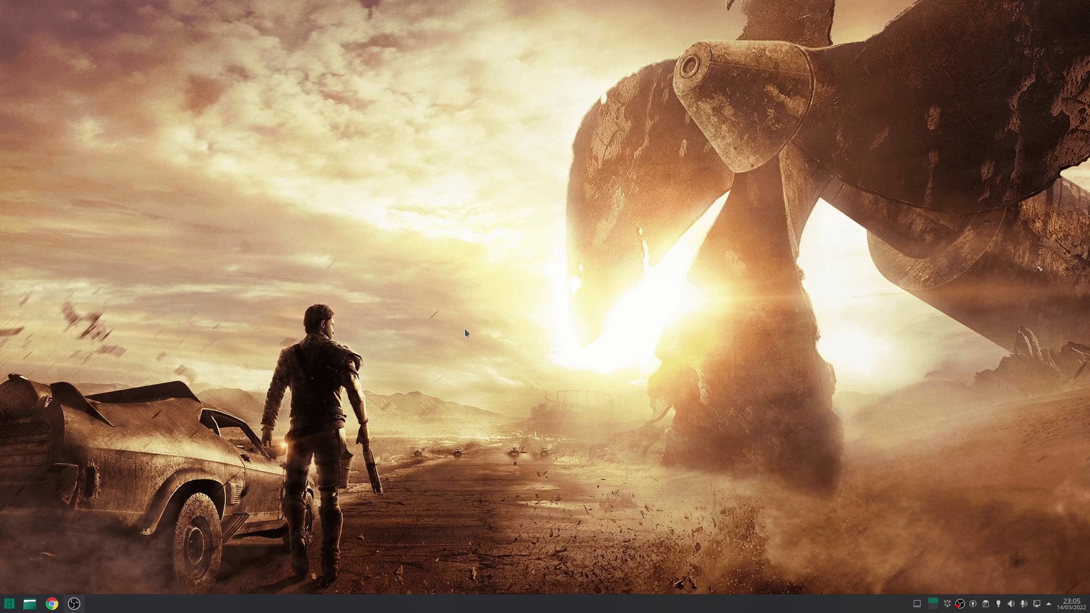
key("alt+Tab")
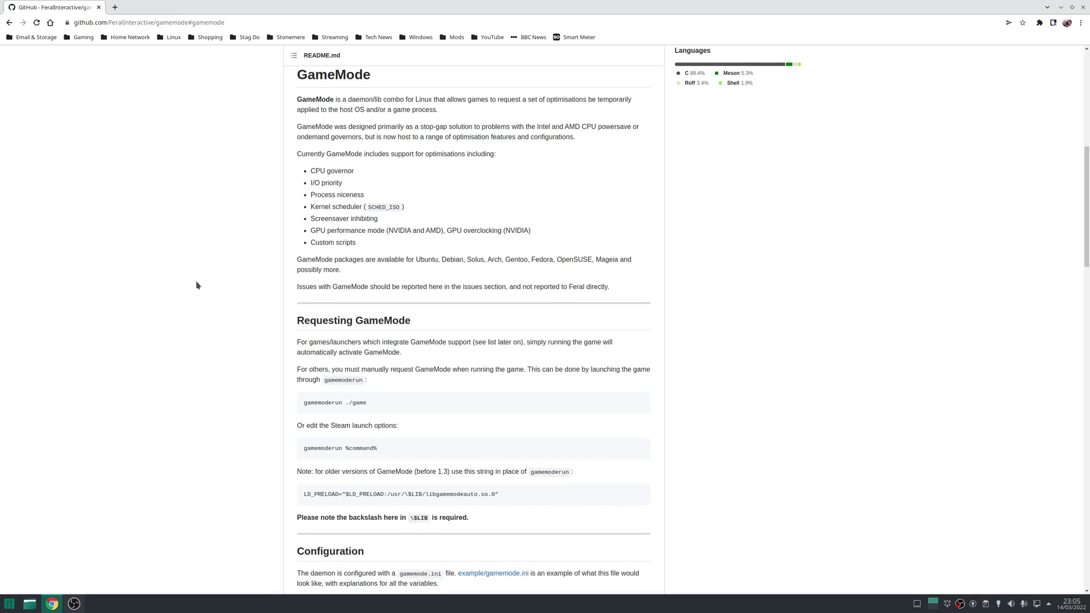